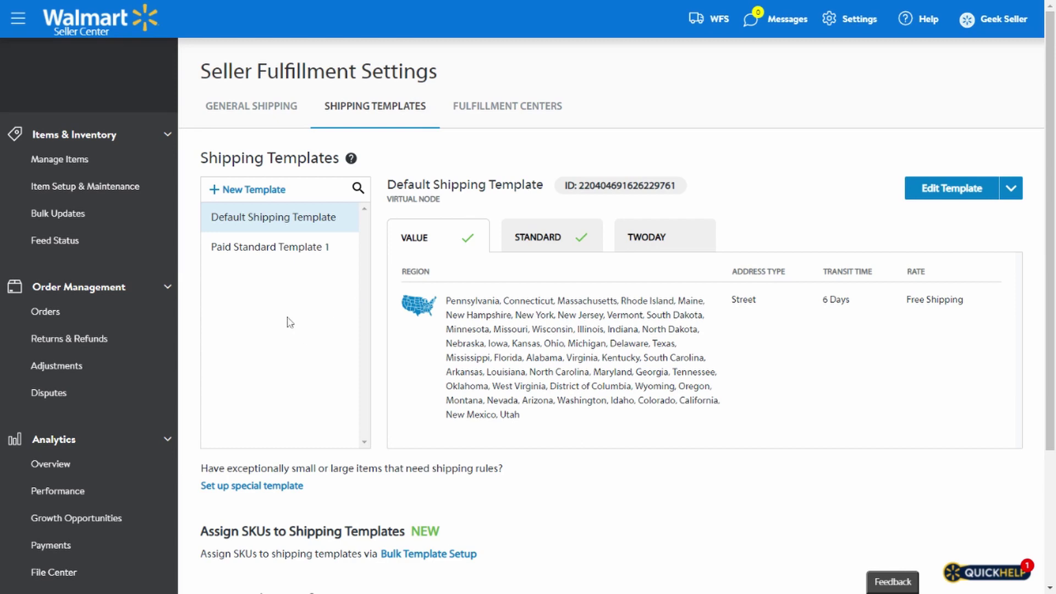
Step: Start a blank Template 1, look over its STANDARD and TWODAY options, then try leaving the page
{"action": "left_click", "coordinate": [252, 194]}
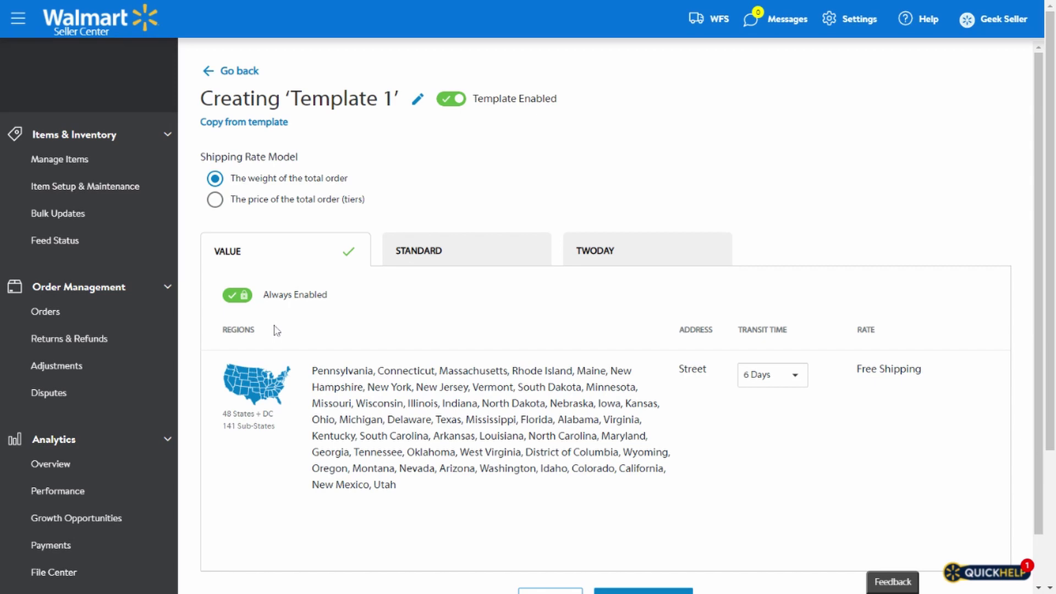
{"action": "left_click", "coordinate": [487, 259]}
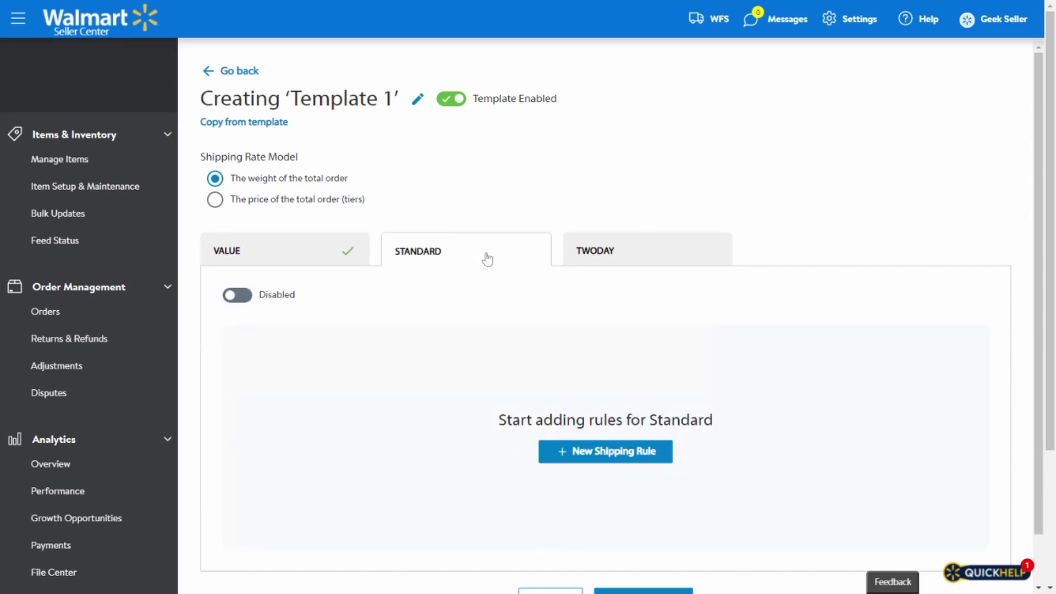
{"action": "left_click", "coordinate": [637, 253]}
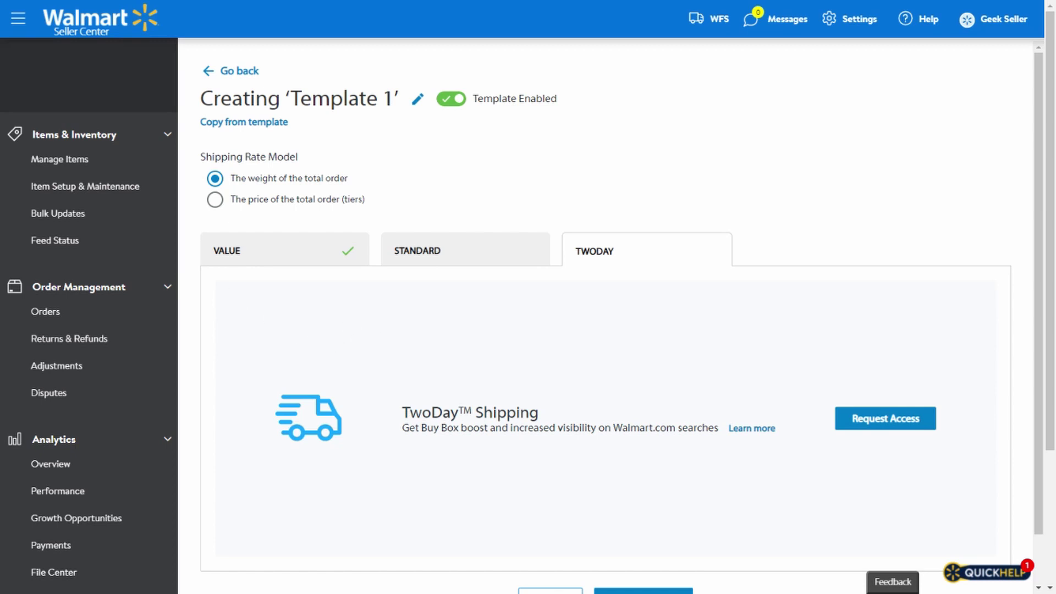
{"action": "left_click", "coordinate": [236, 72]}
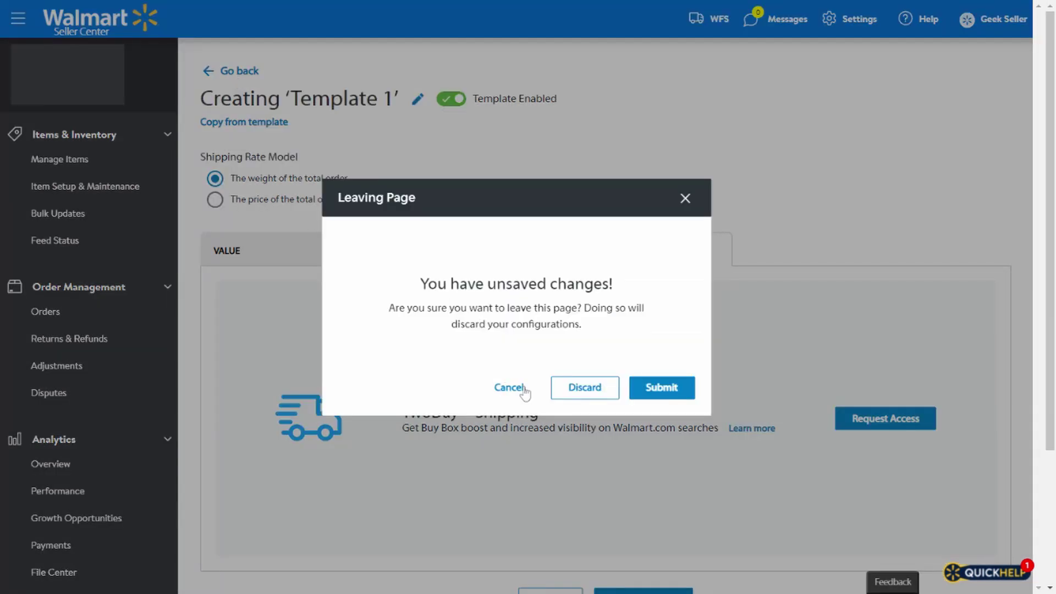
Step: Discard the unsaved Template 1 and create a Paid Standard Template from the special template options
{"action": "left_click", "coordinate": [600, 392]}
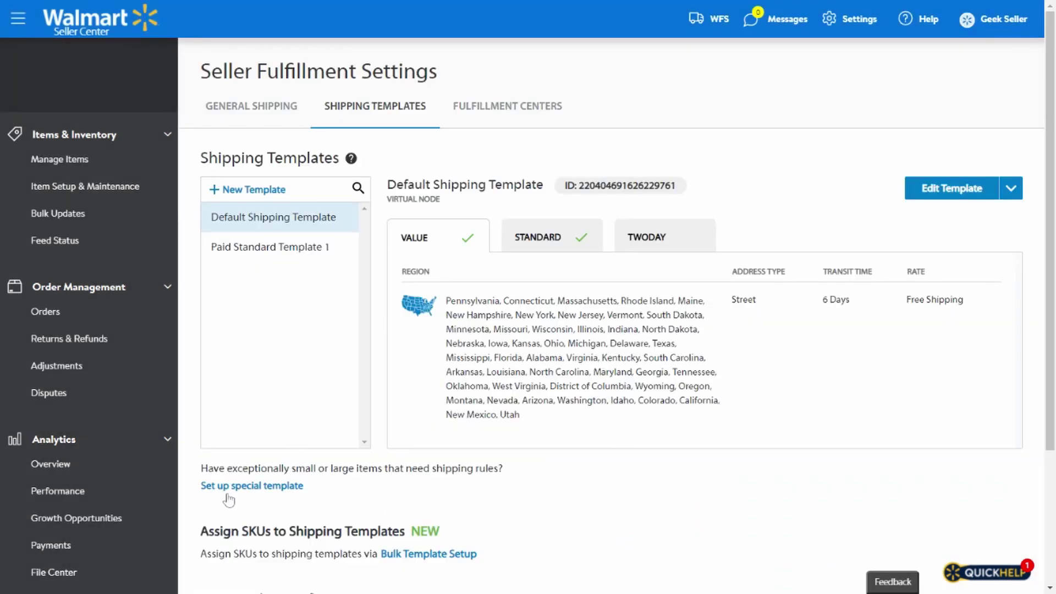
{"action": "left_click", "coordinate": [268, 496]}
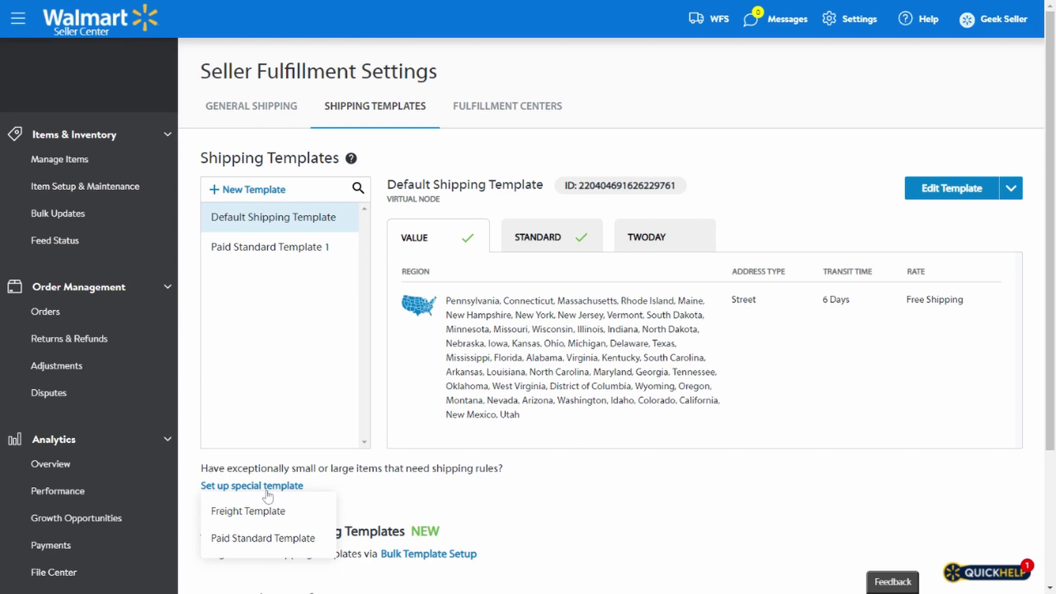
{"action": "left_click", "coordinate": [255, 539]}
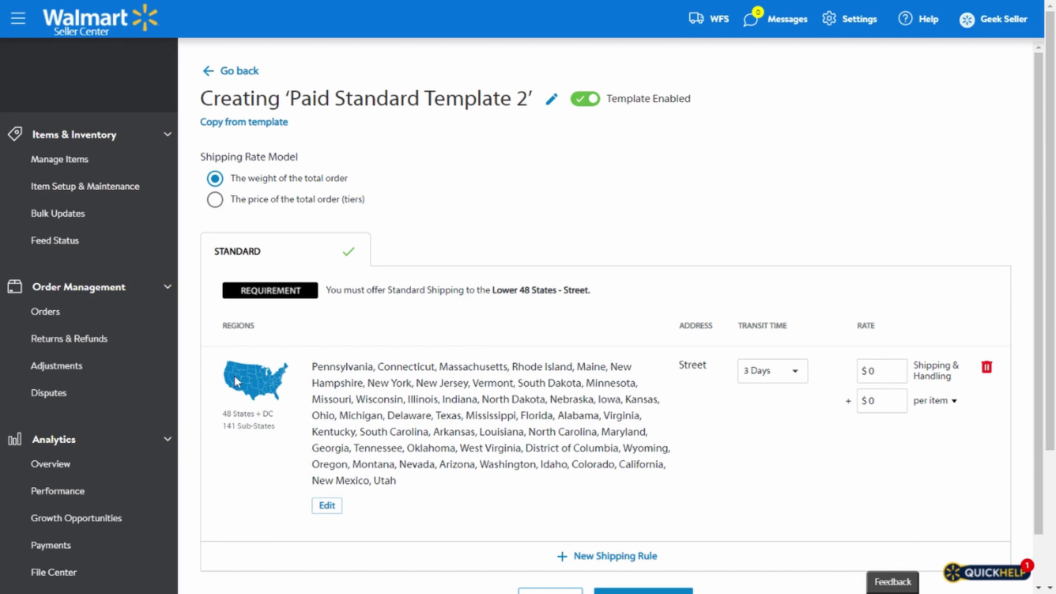
{"action": "left_click", "coordinate": [327, 505]}
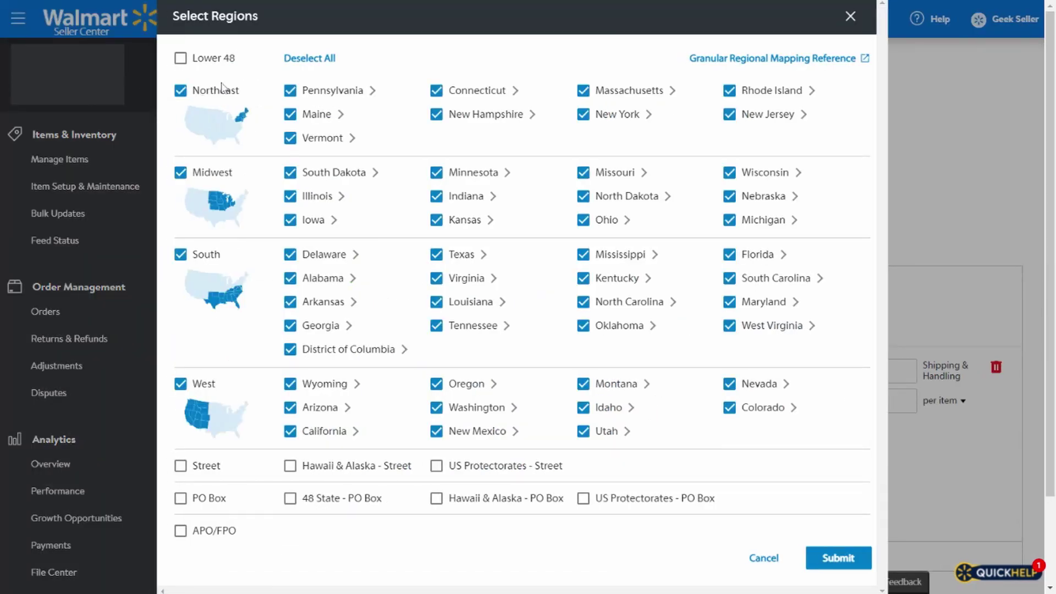
{"action": "left_click", "coordinate": [187, 60]}
{"action": "left_click", "coordinate": [181, 58]}
{"action": "left_click", "coordinate": [182, 58]}
{"action": "left_click", "coordinate": [837, 557]}
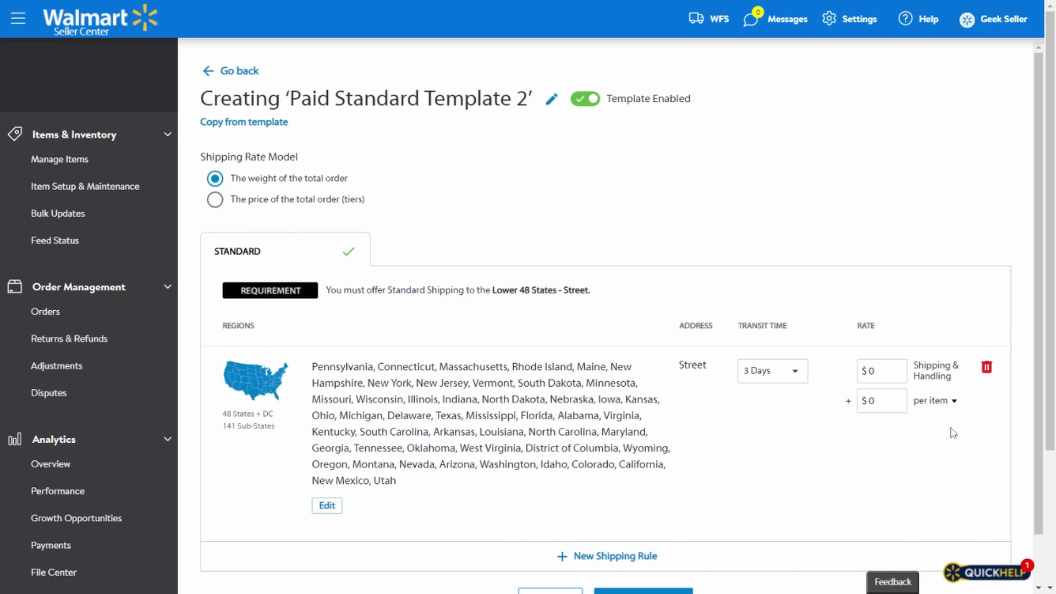
Step: Make the Standard rule charge $3 shipping and handling plus $1 per pound
{"action": "left_click", "coordinate": [929, 404]}
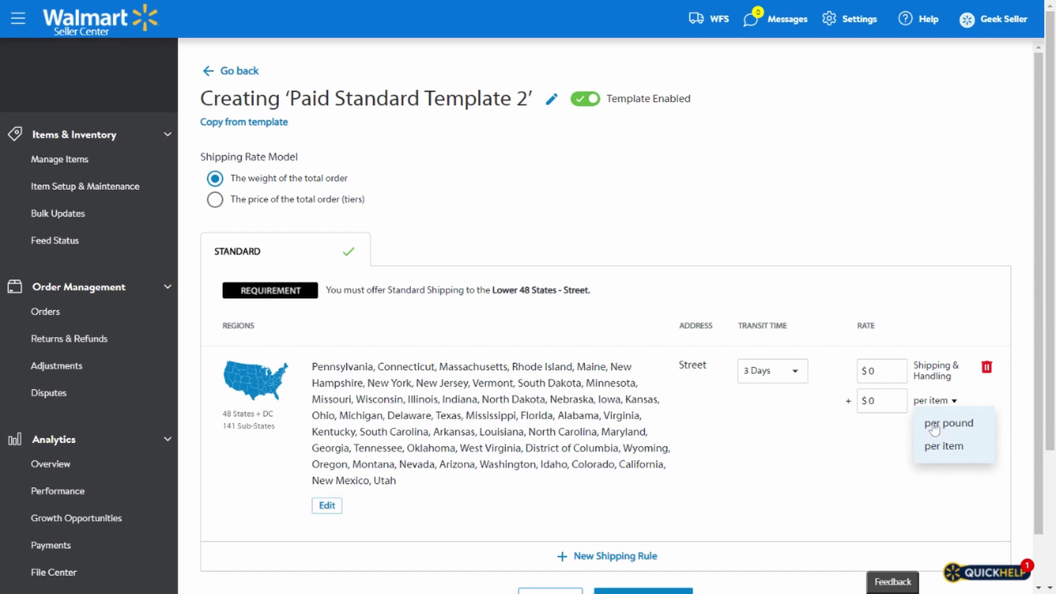
{"action": "left_click", "coordinate": [932, 423]}
{"action": "type", "text": "1"}
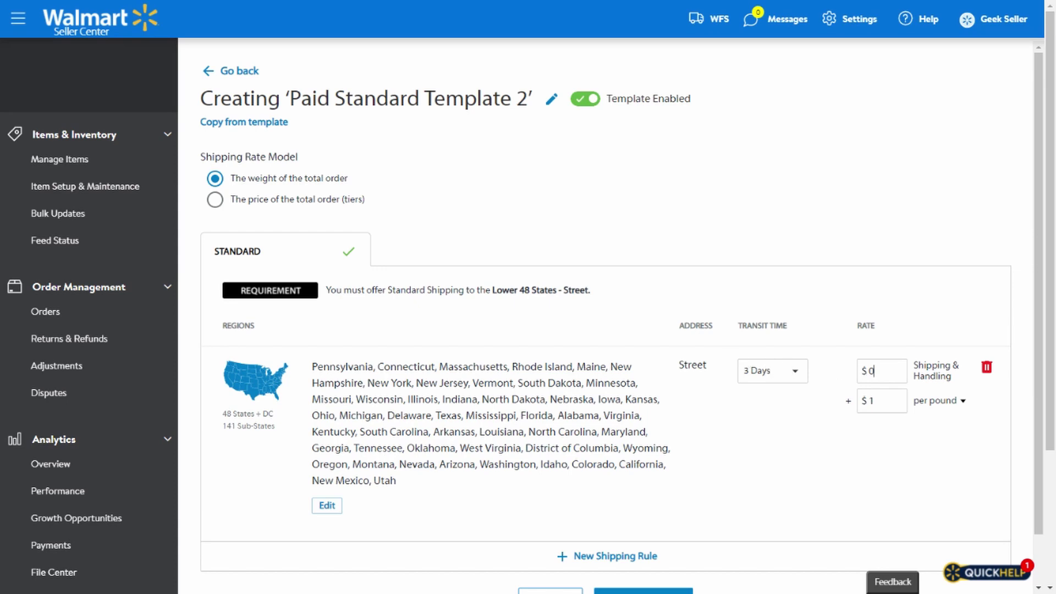
{"action": "double_click", "coordinate": [870, 372]}
{"action": "type", "text": "3"}
Step: Switch the rate model to total order price tiers and add two more tiers
{"action": "left_click", "coordinate": [214, 200]}
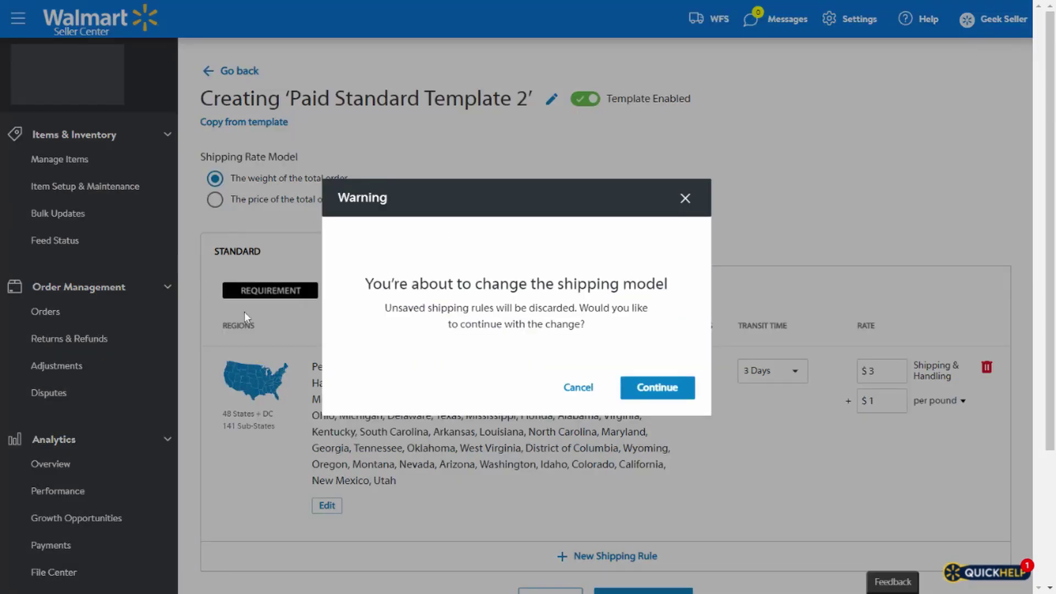
{"action": "left_click", "coordinate": [658, 388]}
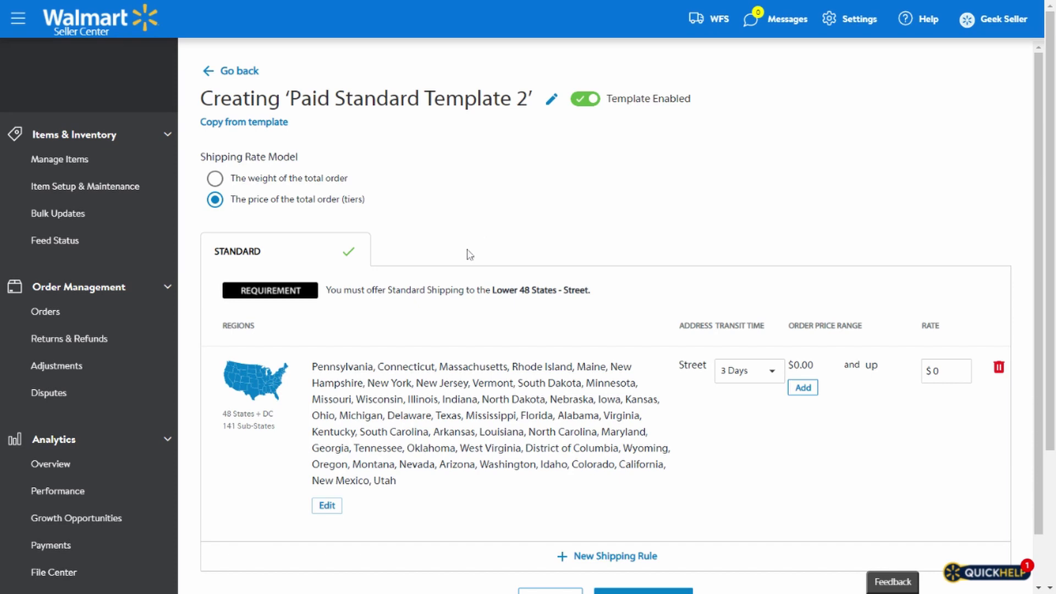
{"action": "left_click", "coordinate": [804, 389]}
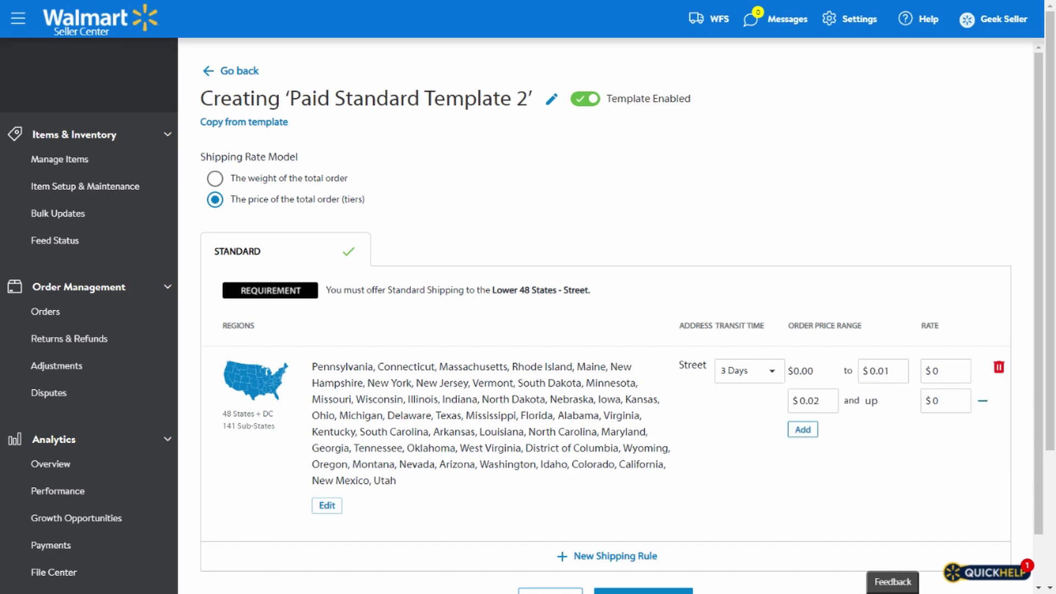
{"action": "left_click", "coordinate": [802, 430]}
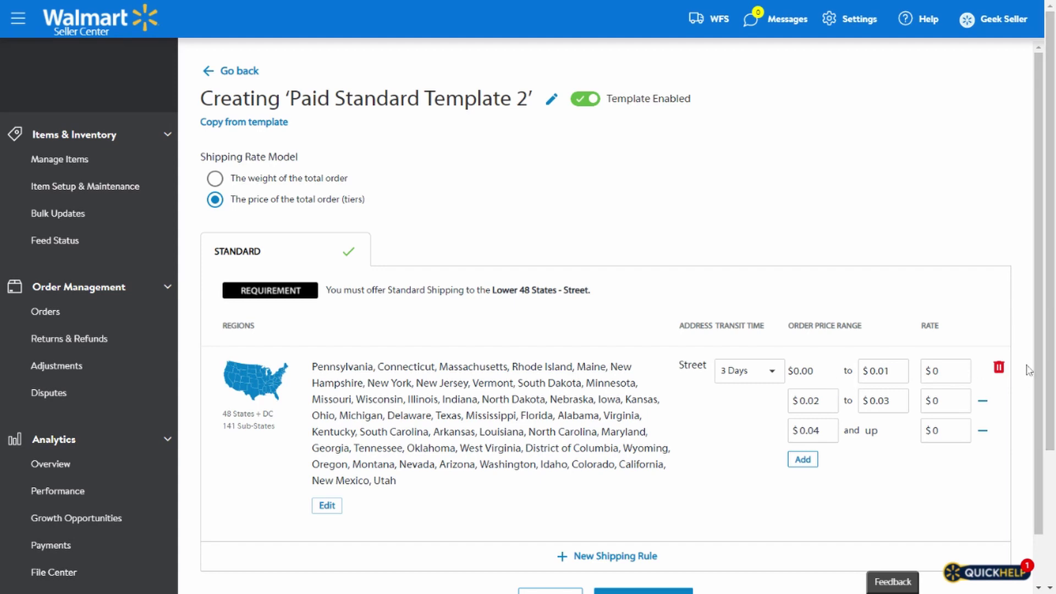
Step: Set the tiers to $5 for orders up to $50 and $10 up to $150
{"action": "left_click", "coordinate": [934, 371]}
{"action": "left_click_drag", "start_coordinate": [934, 371], "coordinate": [922, 370]}
{"action": "type", "text": "5"}
{"action": "left_click_drag", "start_coordinate": [888, 371], "coordinate": [858, 369]}
{"action": "type", "text": "50"}
{"action": "left_click_drag", "start_coordinate": [942, 401], "coordinate": [910, 404]}
{"action": "type", "text": "10"}
{"action": "key", "text": "shift+Tab"}
{"action": "type", "text": "150"}
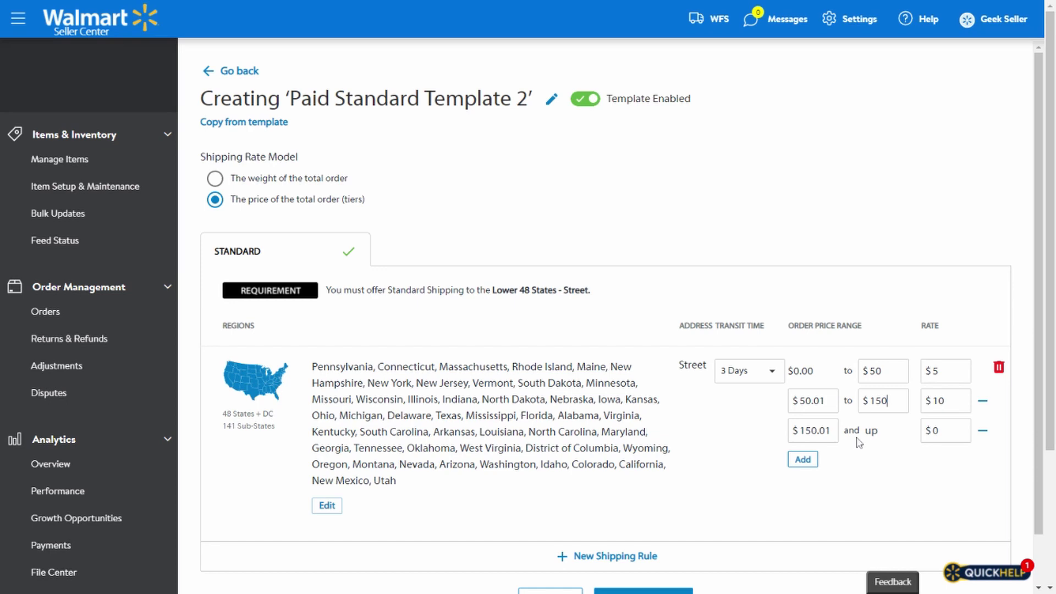
Step: Set the Standard rule's transit time to 5 Days
{"action": "scroll", "coordinate": [684, 322], "scroll_direction": "down", "scroll_amount": 1}
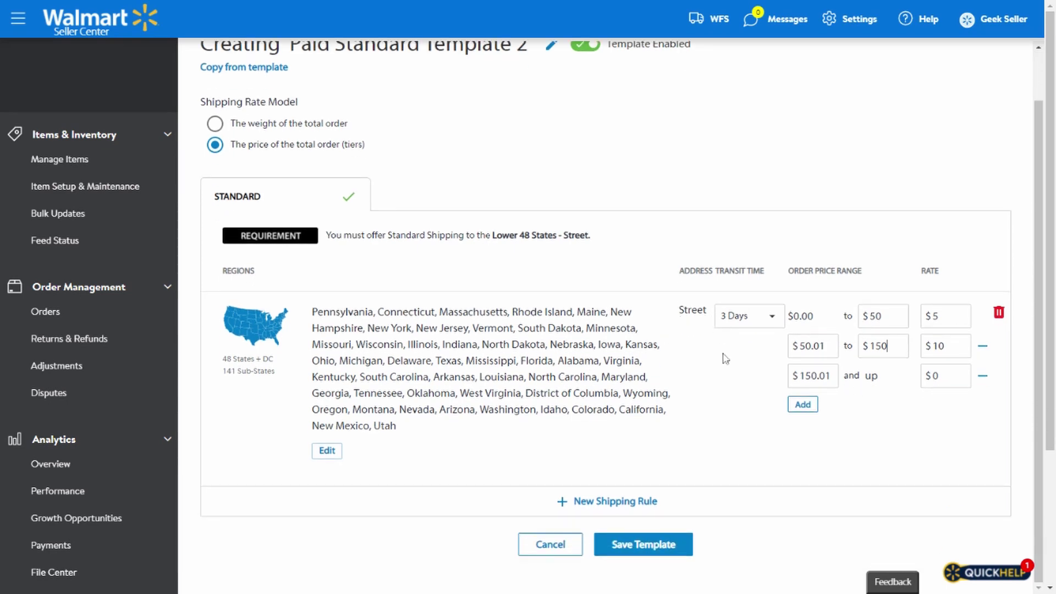
{"action": "left_click", "coordinate": [736, 324]}
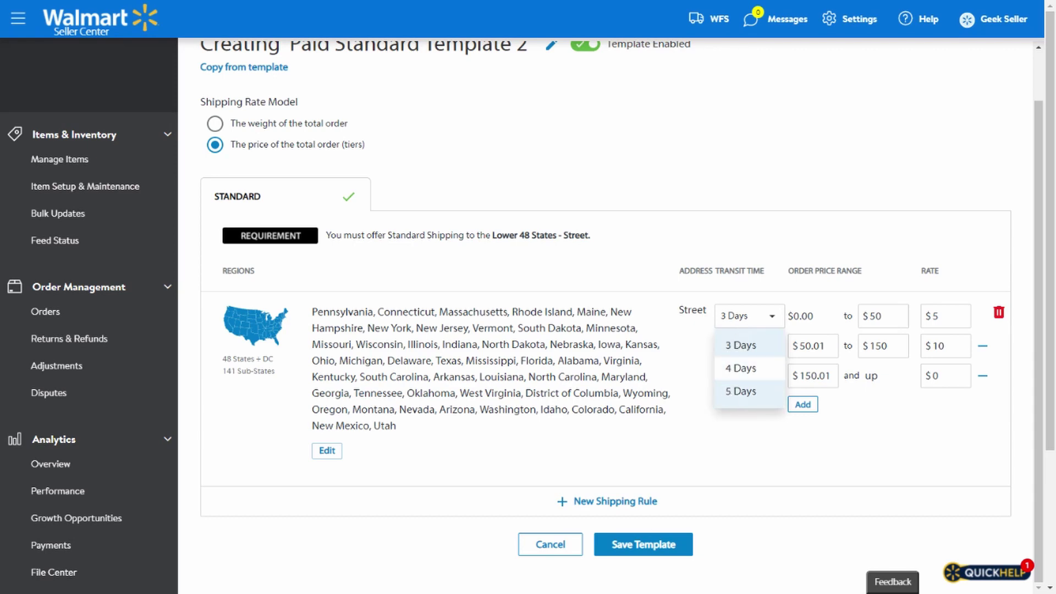
{"action": "left_click", "coordinate": [728, 392]}
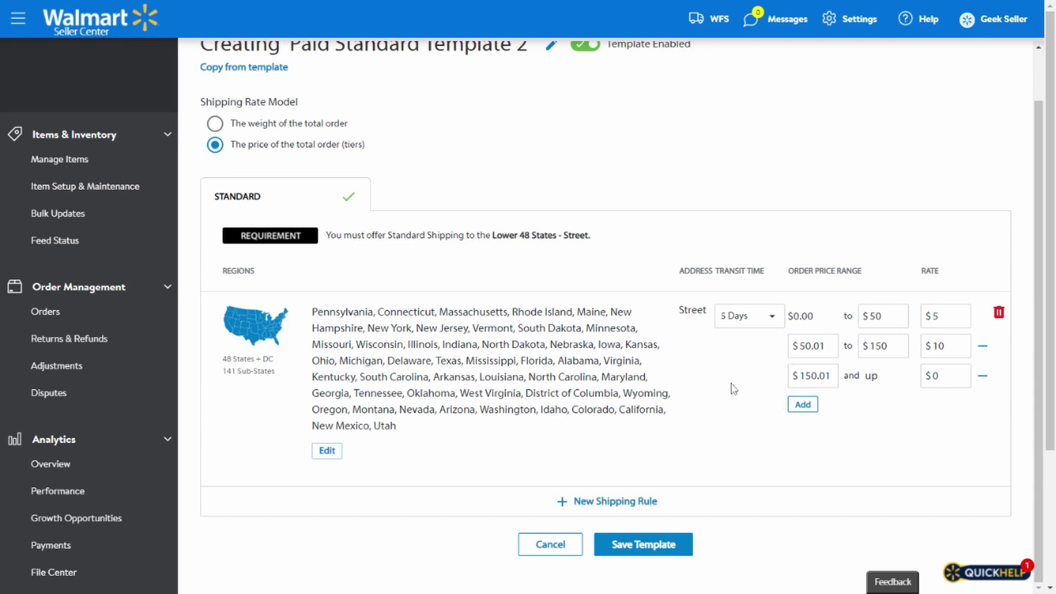
Step: Begin a new shipping rule for Hawaii & Alaska - Street, then cancel it
{"action": "left_click", "coordinate": [592, 503]}
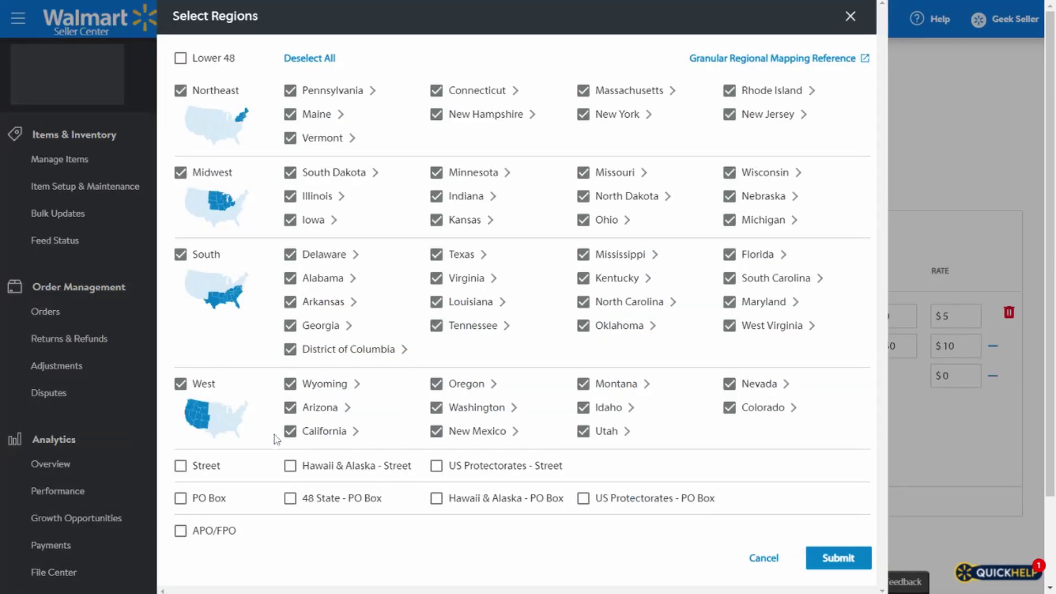
{"action": "left_click", "coordinate": [322, 473]}
{"action": "left_click", "coordinate": [760, 569]}
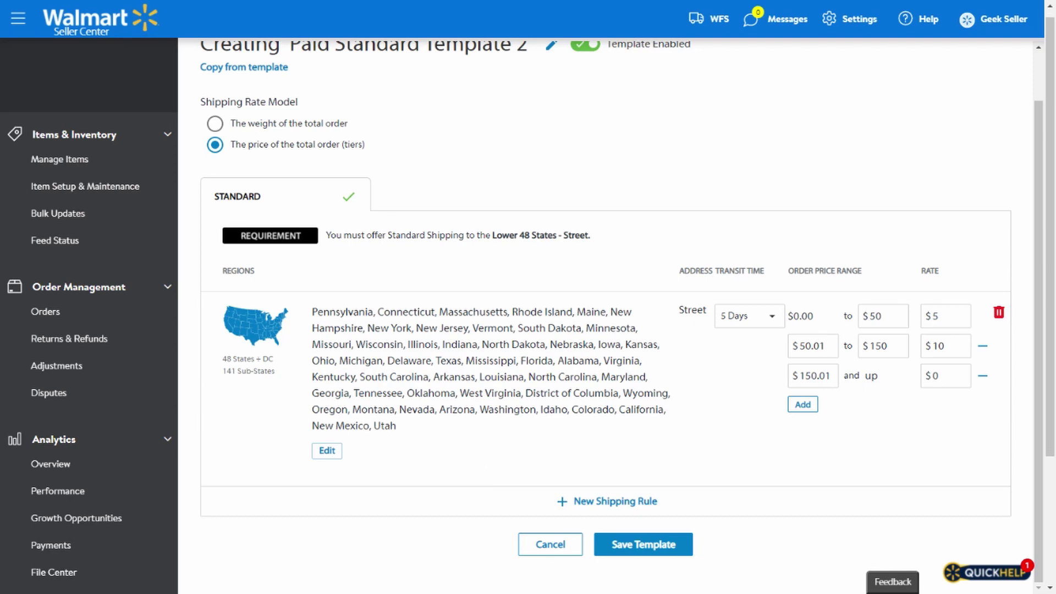
{"action": "scroll", "coordinate": [495, 429], "scroll_direction": "up", "scroll_amount": 2}
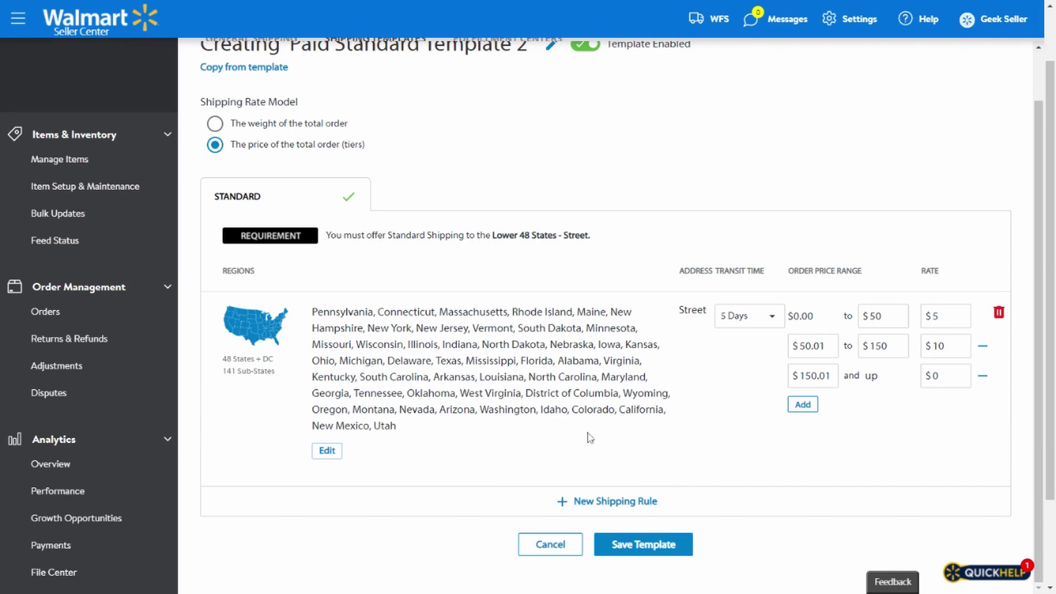
Step: Save Paid Standard Template 2 with its tiered Standard rule to the templates list
{"action": "left_click", "coordinate": [620, 547]}
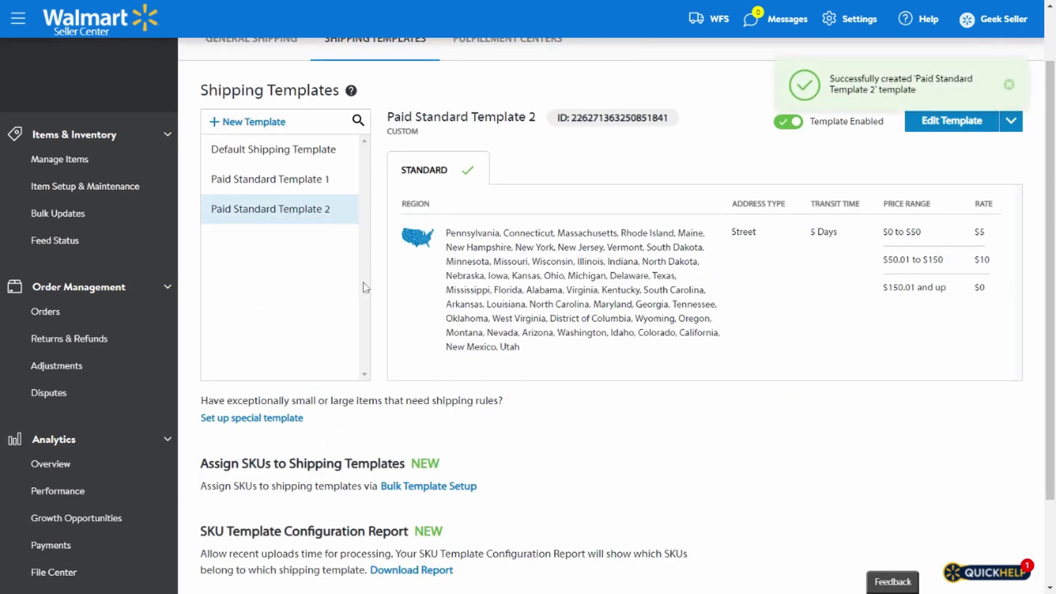